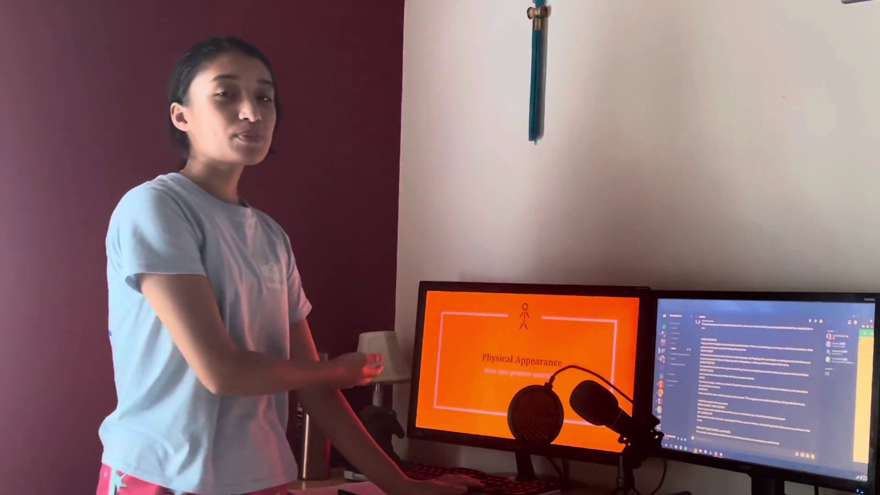
pyautogui.press('Right')
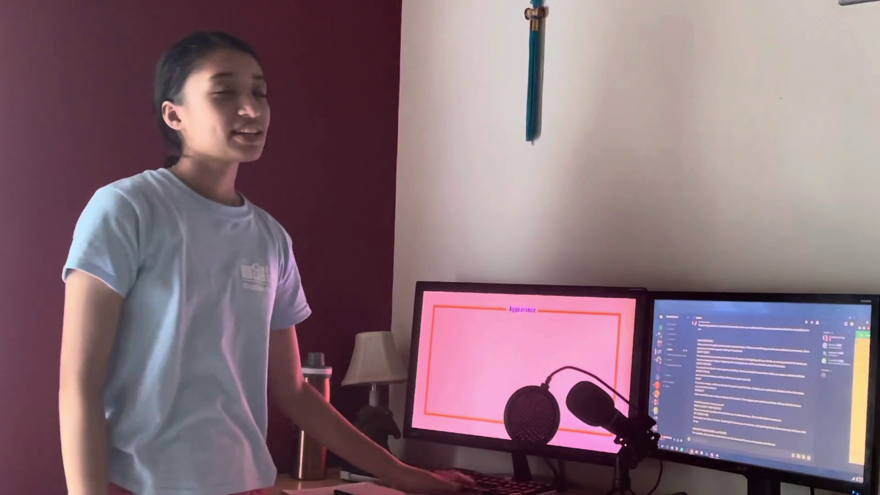